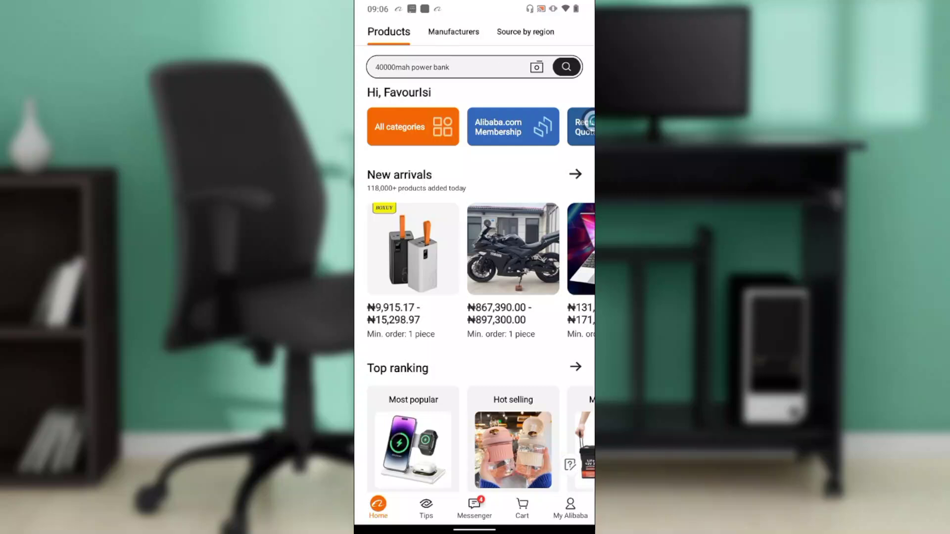
{"action": "scroll", "coordinate": [475, 296], "scroll_direction": "down", "scroll_amount": 1}
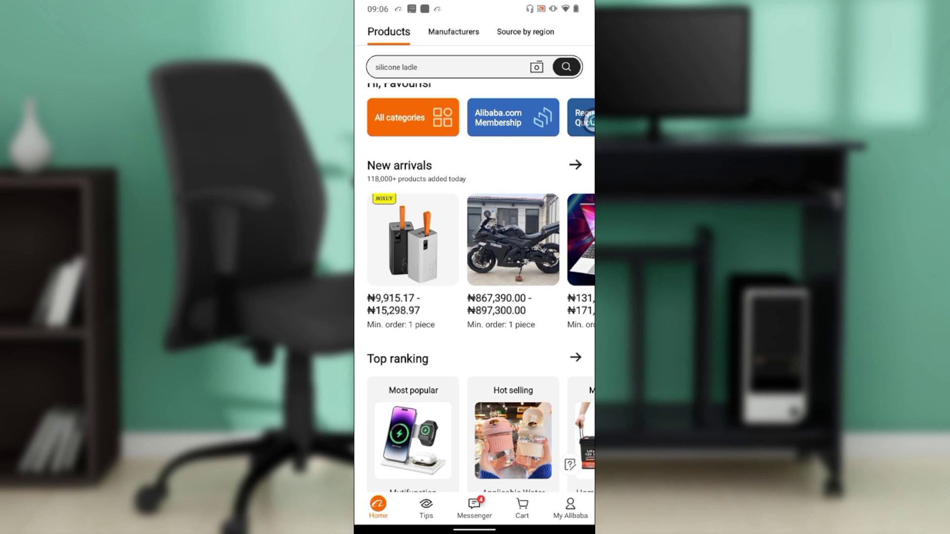
{"action": "scroll", "coordinate": [476, 297], "scroll_direction": "up", "scroll_amount": 1}
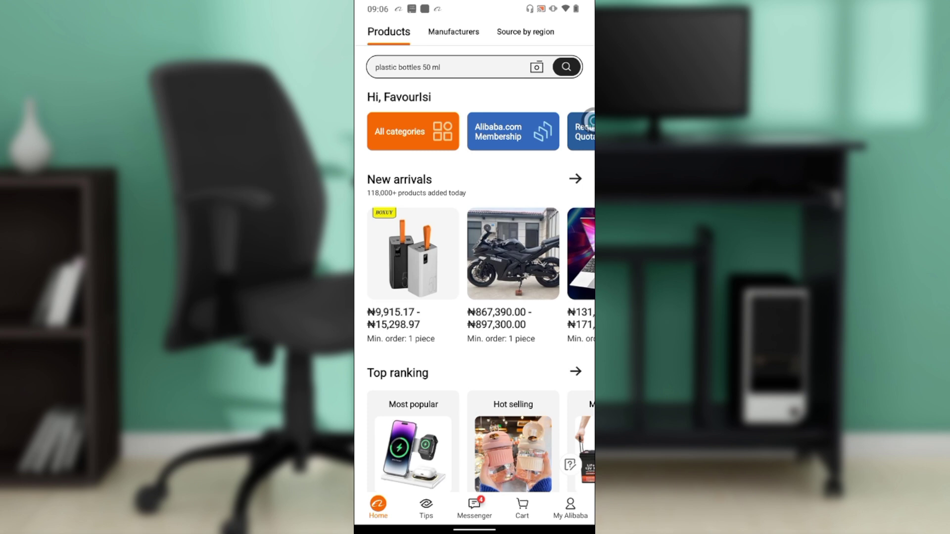
{"action": "scroll", "coordinate": [475, 298], "scroll_direction": "down", "scroll_amount": 1}
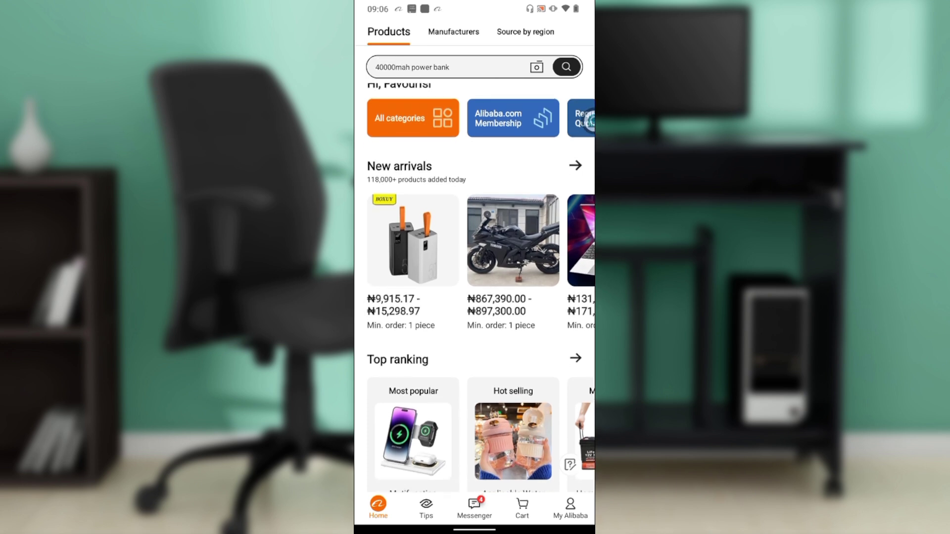
{"action": "scroll", "coordinate": [475, 297], "scroll_direction": "up", "scroll_amount": 1}
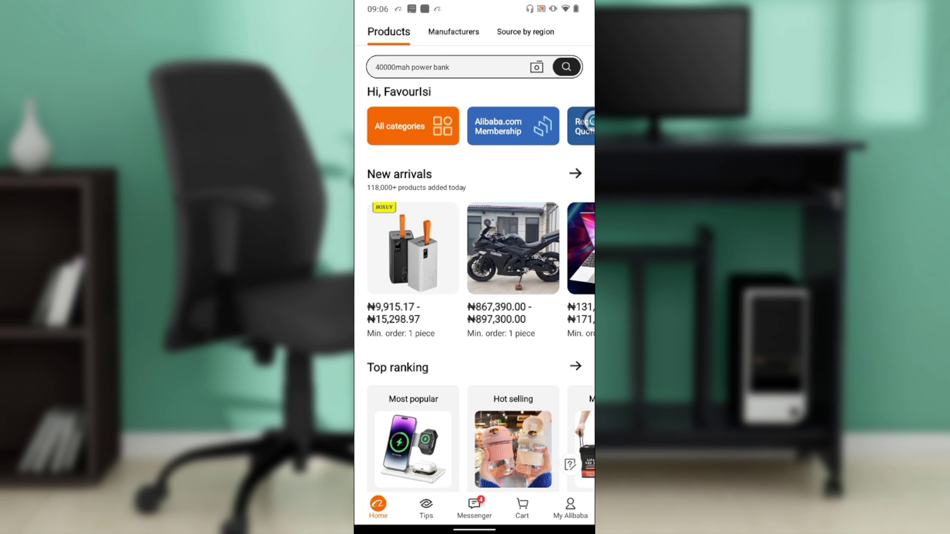
{"action": "scroll", "coordinate": [475, 297], "scroll_direction": "down", "scroll_amount": 1}
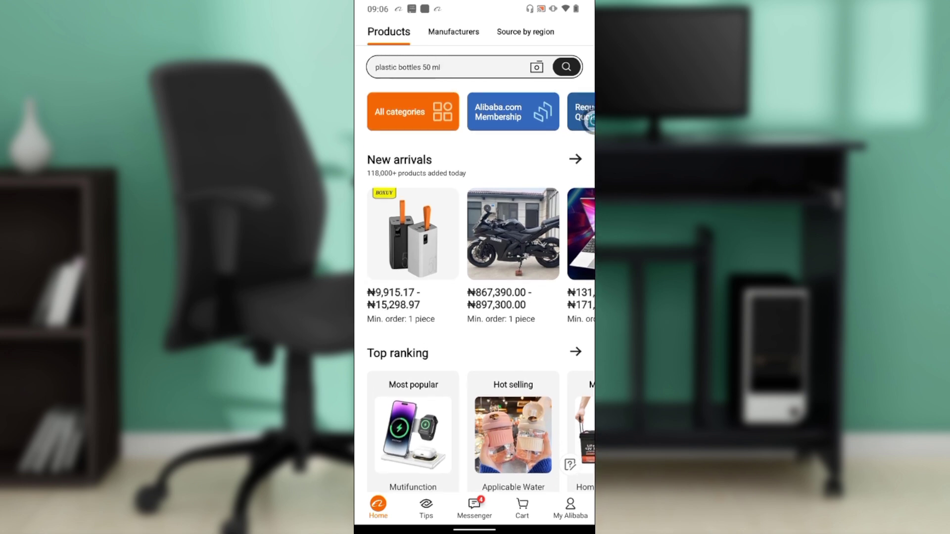
{"action": "scroll", "coordinate": [475, 297], "scroll_direction": "up", "scroll_amount": 1}
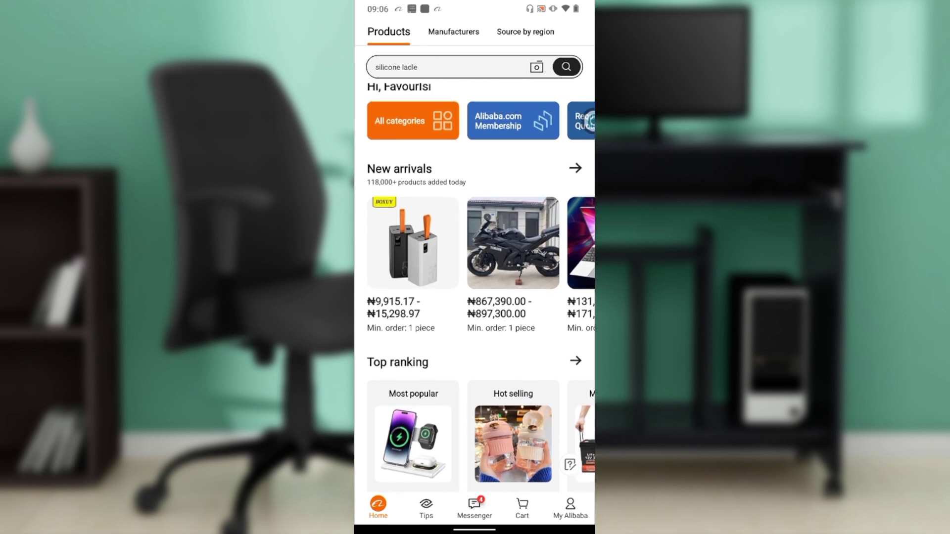
{"action": "scroll", "coordinate": [476, 297], "scroll_direction": "down", "scroll_amount": 1}
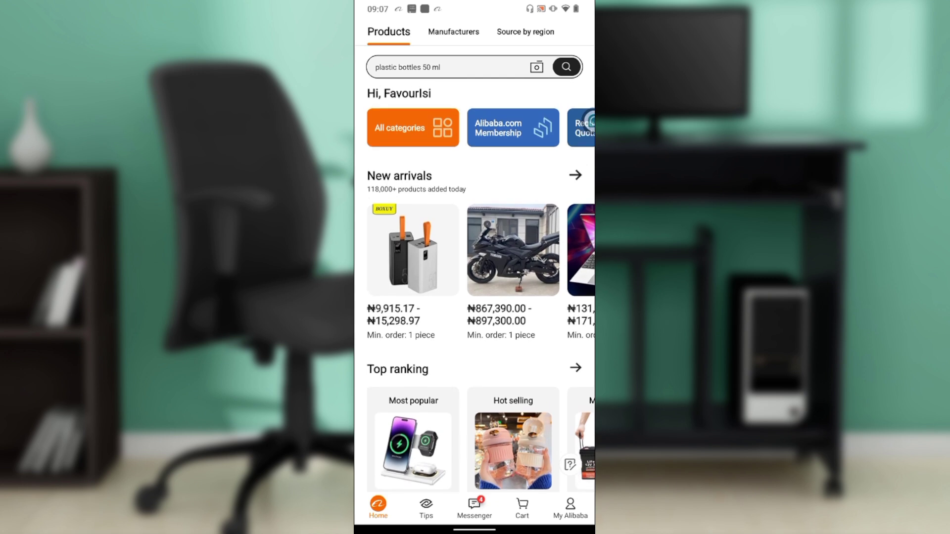
{"action": "scroll", "coordinate": [475, 296], "scroll_direction": "down", "scroll_amount": 1}
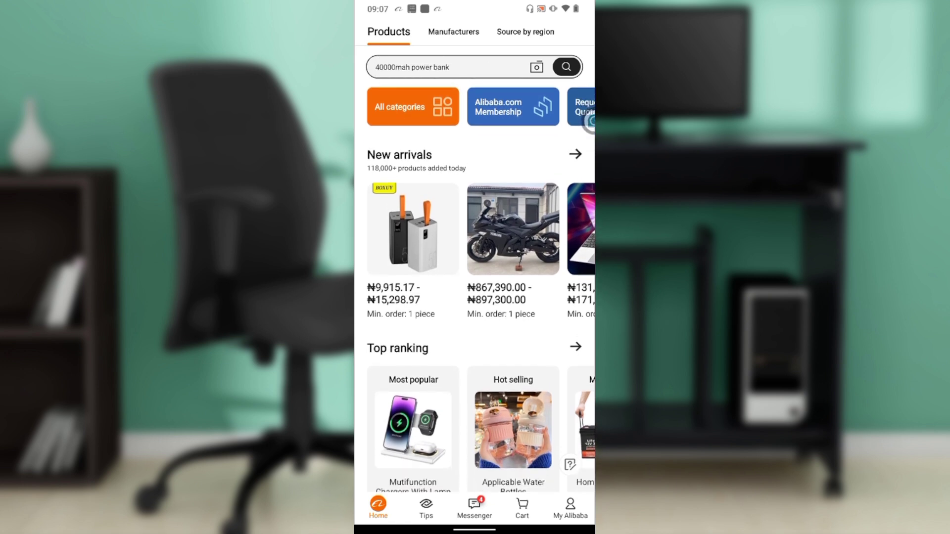
{"action": "scroll", "coordinate": [475, 297], "scroll_direction": "down", "scroll_amount": 1}
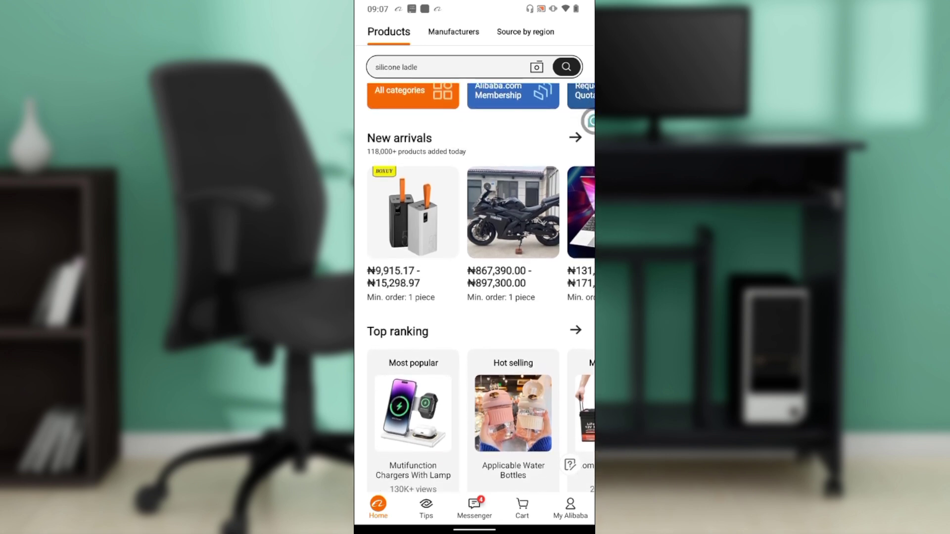
{"action": "scroll", "coordinate": [475, 297], "scroll_direction": "up", "scroll_amount": 1}
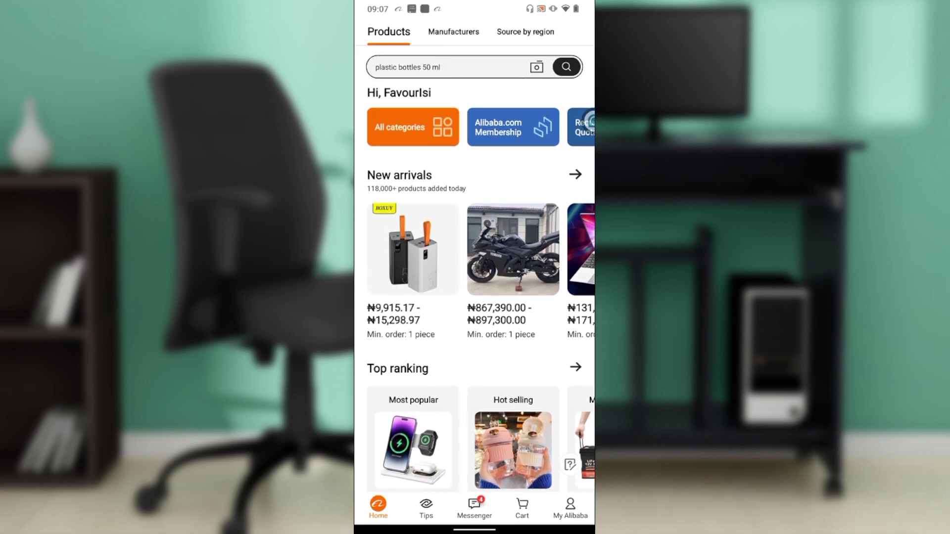
{"action": "scroll", "coordinate": [476, 297], "scroll_direction": "down", "scroll_amount": 1}
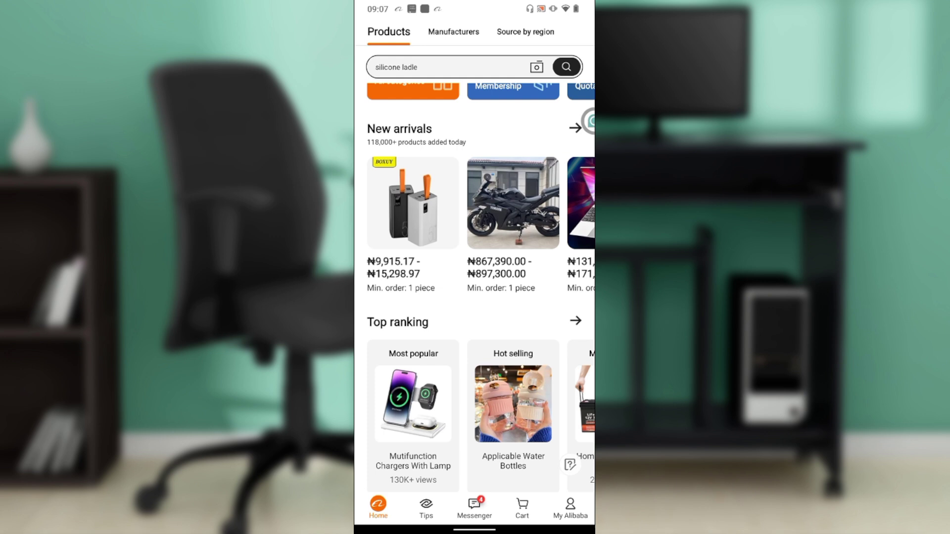
{"action": "scroll", "coordinate": [475, 297], "scroll_direction": "up", "scroll_amount": 1}
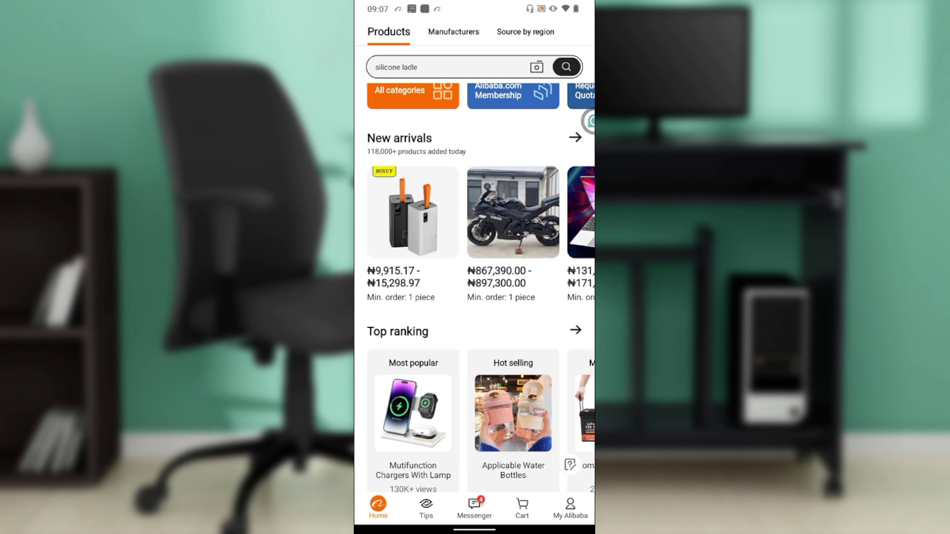
{"action": "scroll", "coordinate": [476, 296], "scroll_direction": "down", "scroll_amount": 1}
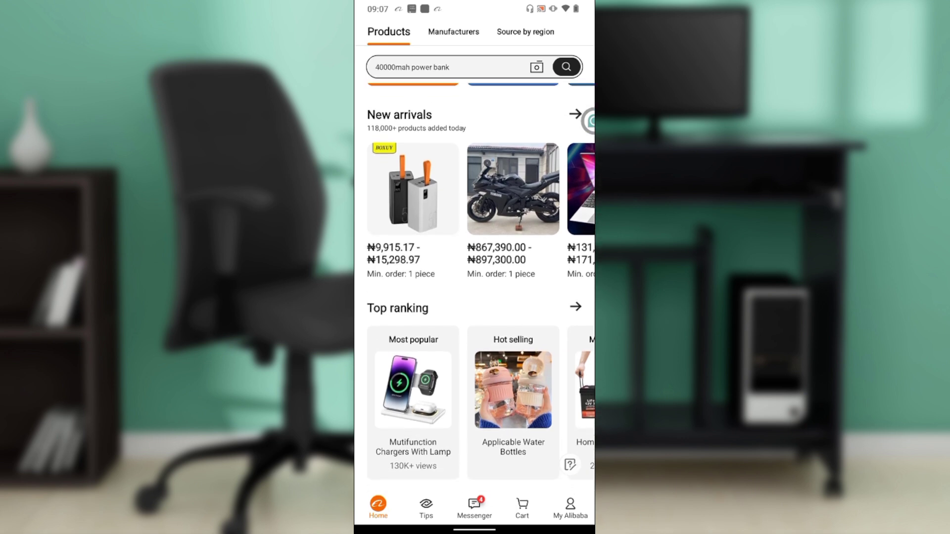
{"action": "scroll", "coordinate": [475, 297], "scroll_direction": "up", "scroll_amount": 1}
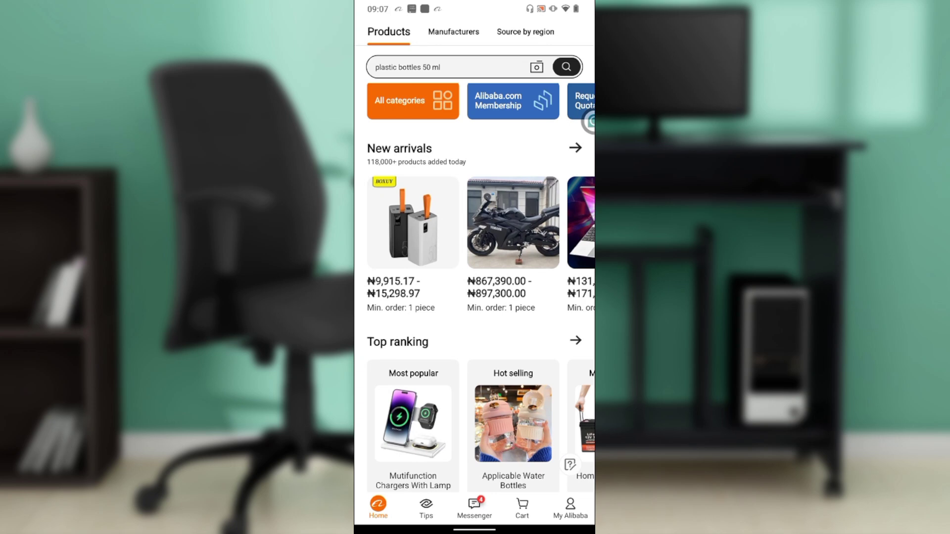
{"action": "scroll", "coordinate": [476, 297], "scroll_direction": "down", "scroll_amount": 1}
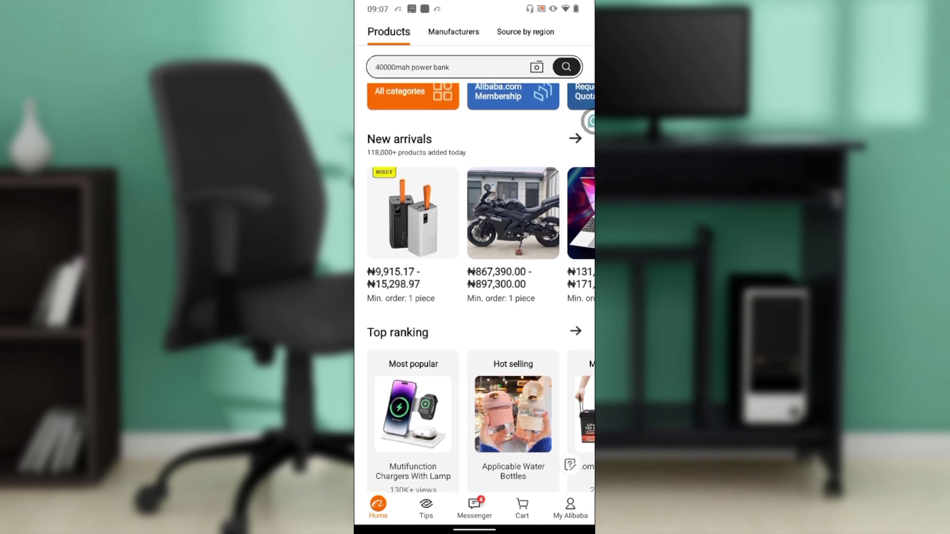
{"action": "scroll", "coordinate": [475, 297], "scroll_direction": "down", "scroll_amount": 2}
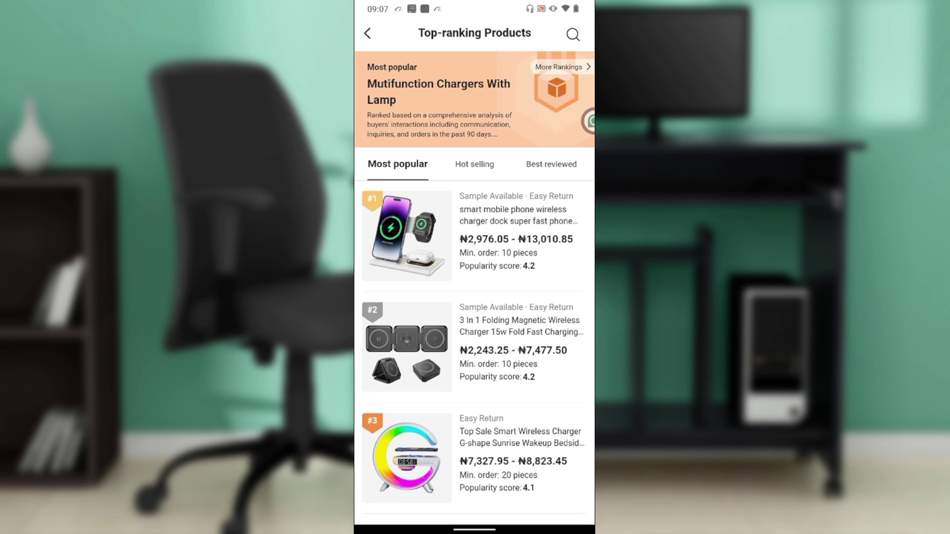
Open the #1 most popular wireless charger dock from the Top ranking list
{"action": "left_click", "coordinate": [475, 234]}
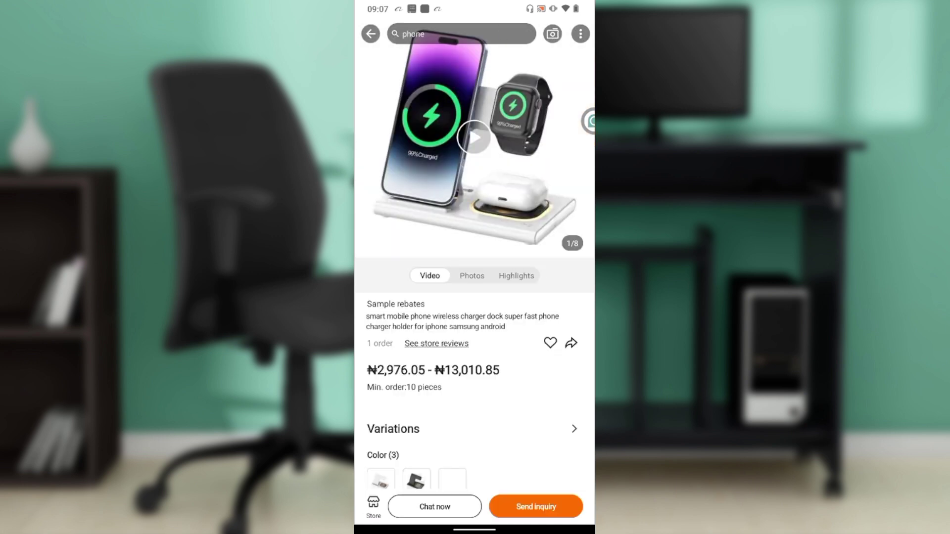
{"action": "scroll", "coordinate": [475, 297], "scroll_direction": "down", "scroll_amount": 3}
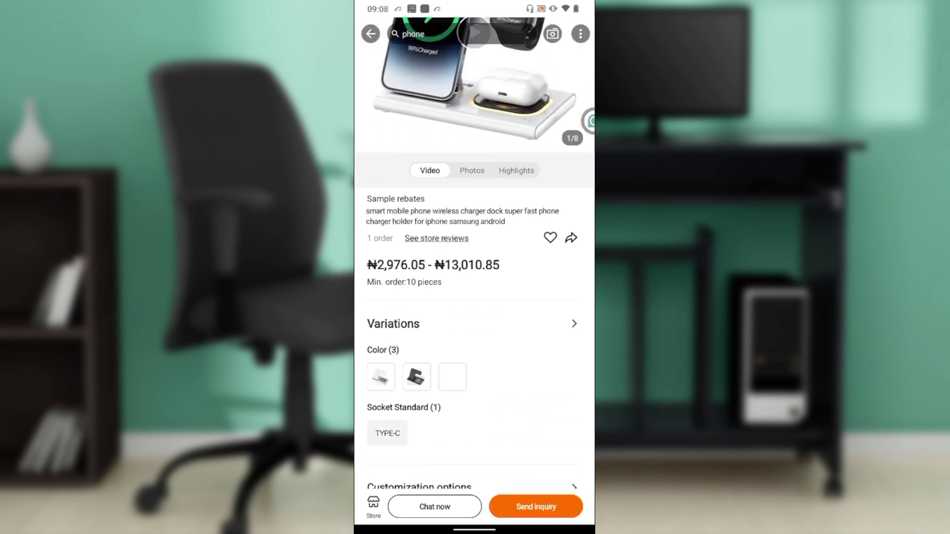
{"action": "scroll", "coordinate": [475, 297], "scroll_direction": "up", "scroll_amount": 3}
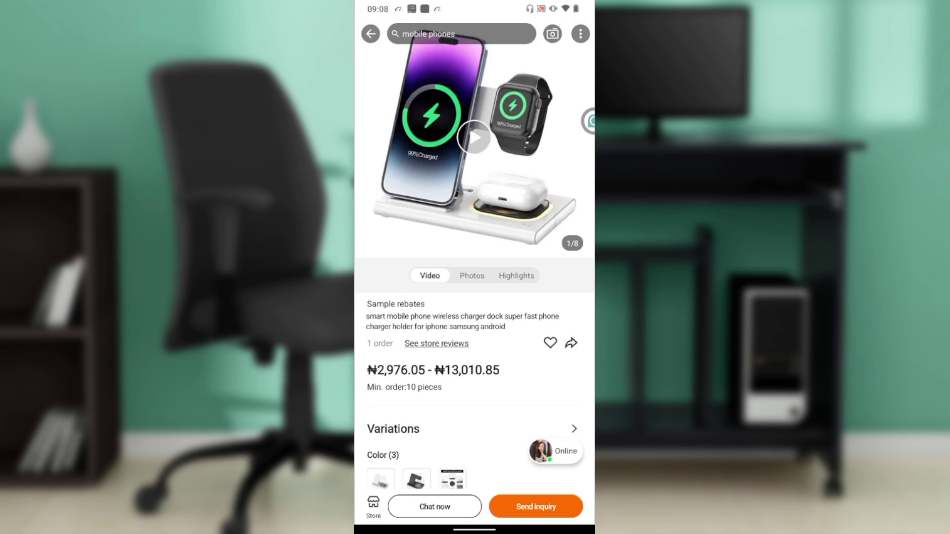
Bring up the overflow menu of Home and other navigation options on the charger dock page
{"action": "left_click", "coordinate": [581, 33]}
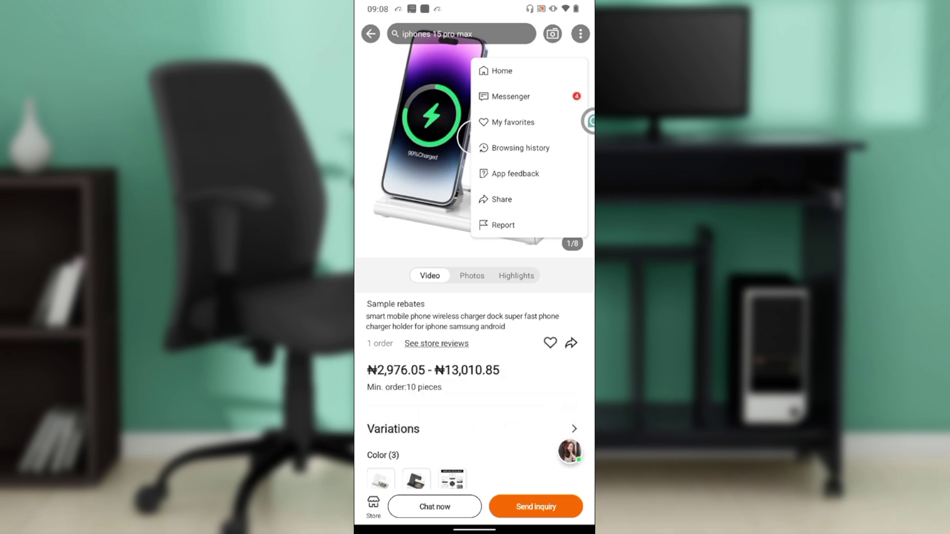
{"action": "scroll", "coordinate": [474, 334], "scroll_direction": "down", "scroll_amount": 1}
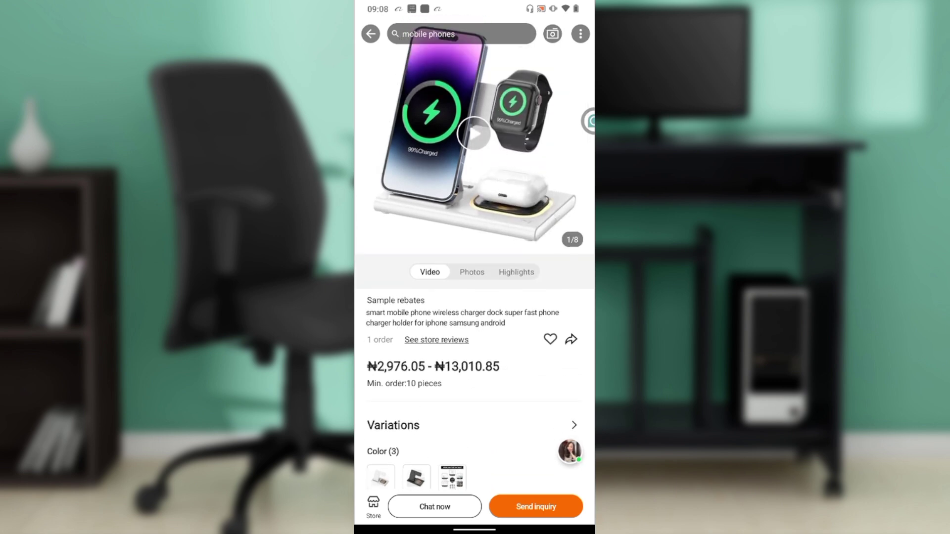
{"action": "scroll", "coordinate": [475, 297], "scroll_direction": "down", "scroll_amount": 5}
{"action": "scroll", "coordinate": [476, 297], "scroll_direction": "down", "scroll_amount": 5}
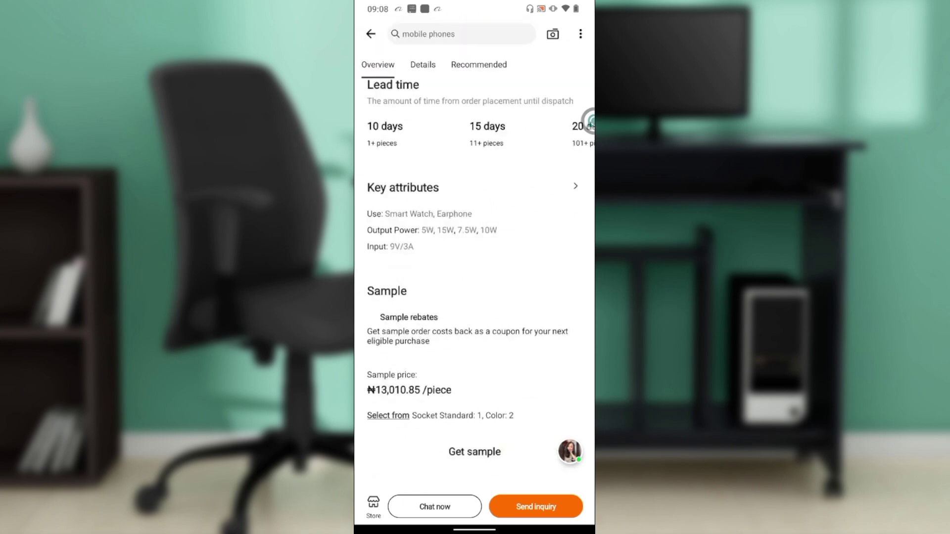
{"action": "scroll", "coordinate": [475, 297], "scroll_direction": "down", "scroll_amount": 5}
{"action": "scroll", "coordinate": [475, 297], "scroll_direction": "down", "scroll_amount": 5}
{"action": "scroll", "coordinate": [475, 298], "scroll_direction": "down", "scroll_amount": 3}
{"action": "scroll", "coordinate": [476, 298], "scroll_direction": "up", "scroll_amount": 3}
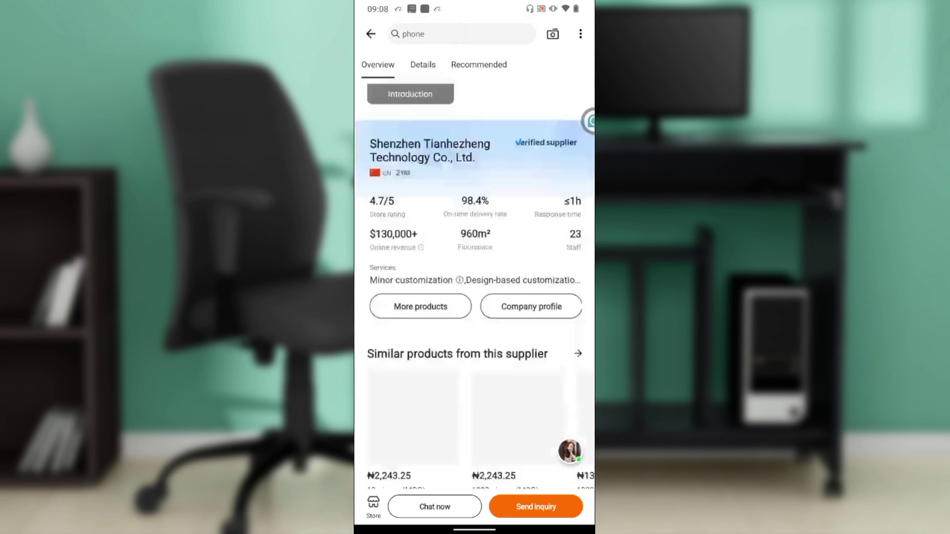
{"action": "scroll", "coordinate": [476, 296], "scroll_direction": "up", "scroll_amount": 8}
{"action": "scroll", "coordinate": [475, 296], "scroll_direction": "up", "scroll_amount": 8}
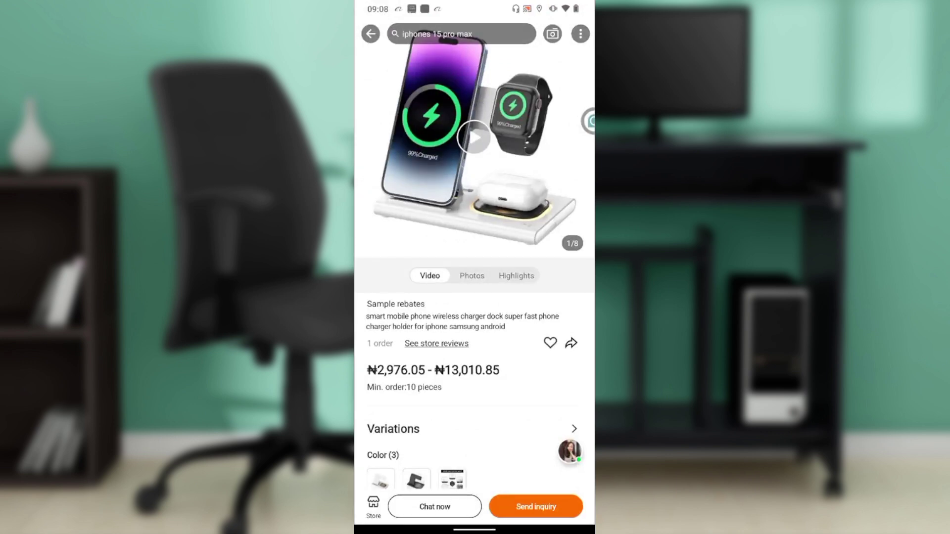
{"action": "scroll", "coordinate": [475, 296], "scroll_direction": "down", "scroll_amount": 3}
{"action": "scroll", "coordinate": [476, 297], "scroll_direction": "down", "scroll_amount": 1}
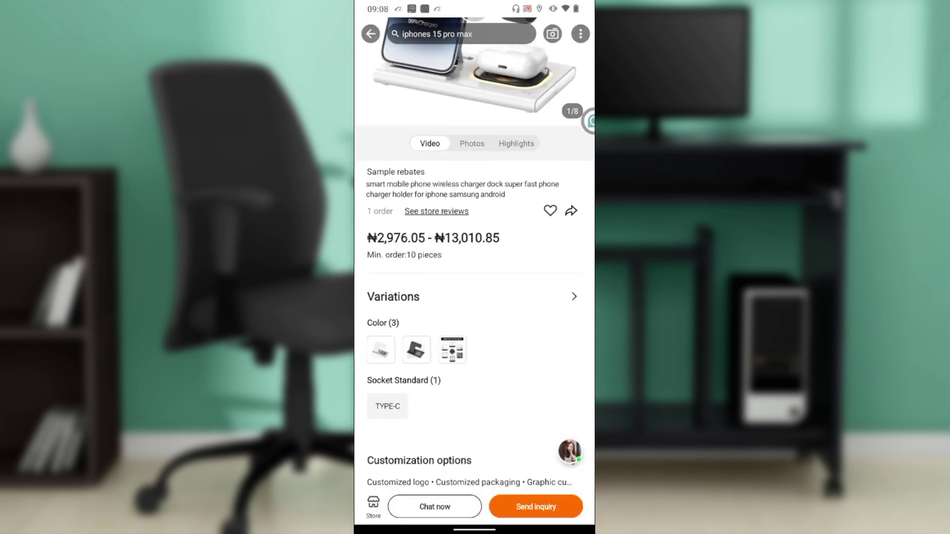
{"action": "scroll", "coordinate": [476, 297], "scroll_direction": "up", "scroll_amount": 3}
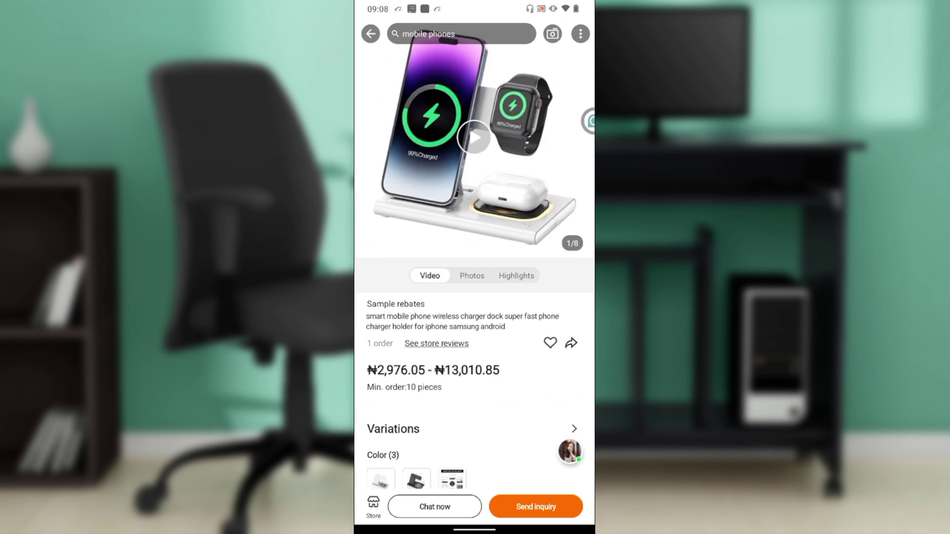
Back out of the charger product pages to the Alibaba home page
{"action": "left_click", "coordinate": [371, 34]}
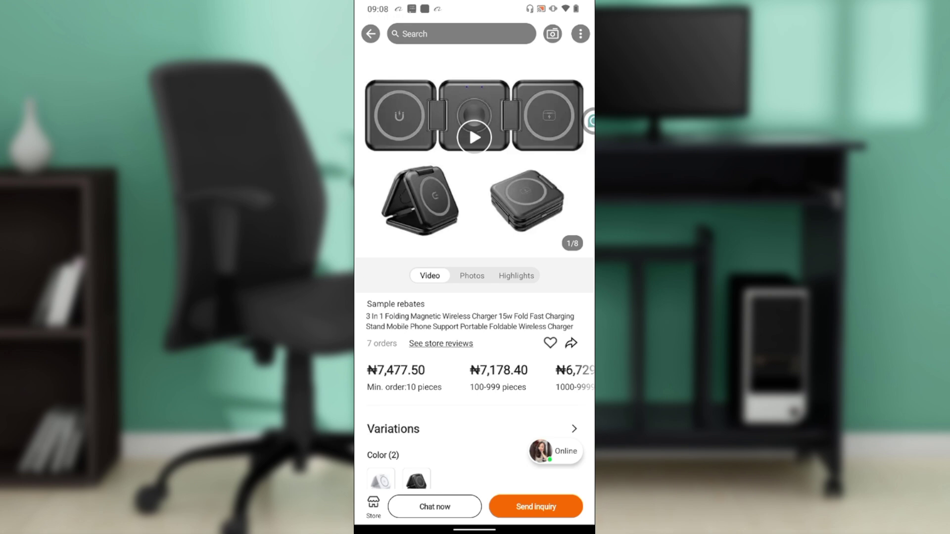
{"action": "left_click", "coordinate": [370, 33]}
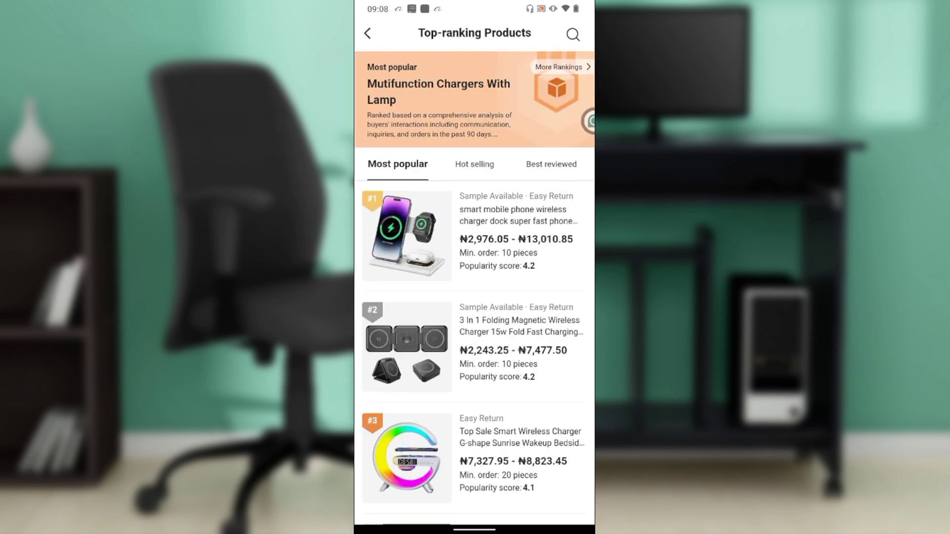
{"action": "scroll", "coordinate": [475, 297], "scroll_direction": "down", "scroll_amount": 5}
{"action": "scroll", "coordinate": [475, 297], "scroll_direction": "down", "scroll_amount": 3}
{"action": "scroll", "coordinate": [475, 296], "scroll_direction": "down", "scroll_amount": 3}
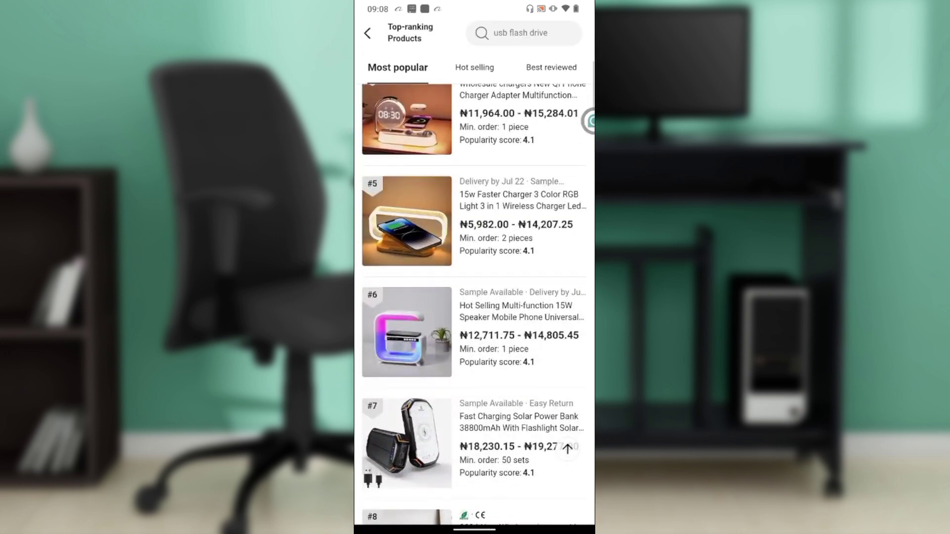
{"action": "left_click", "coordinate": [368, 33]}
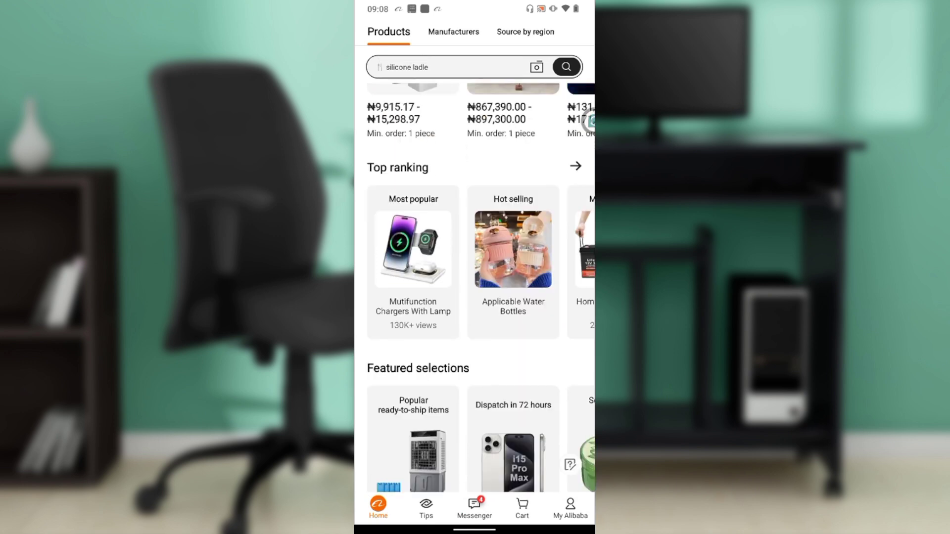
Open the 400ml rabbit straw glass bottle from the Hot selling water bottles ranking
{"action": "left_click", "coordinate": [413, 327]}
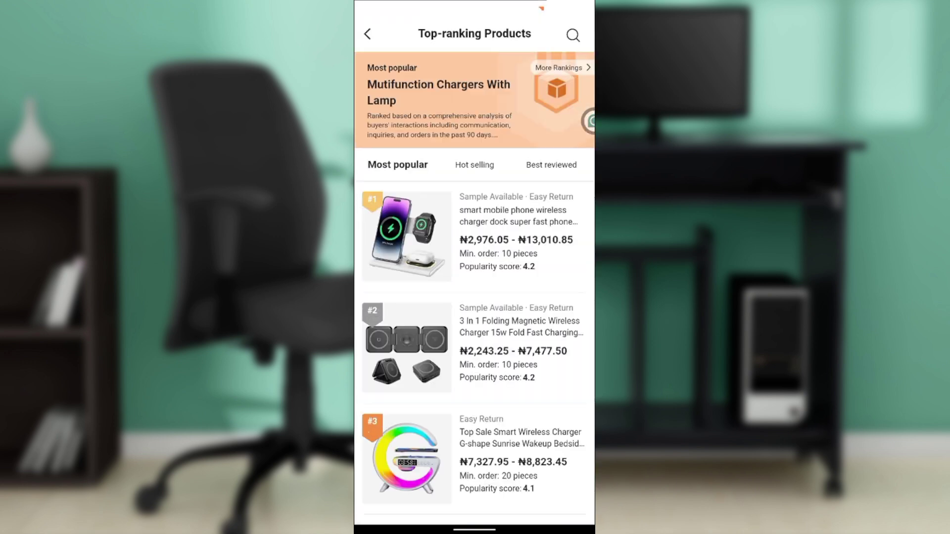
{"action": "left_click", "coordinate": [474, 165]}
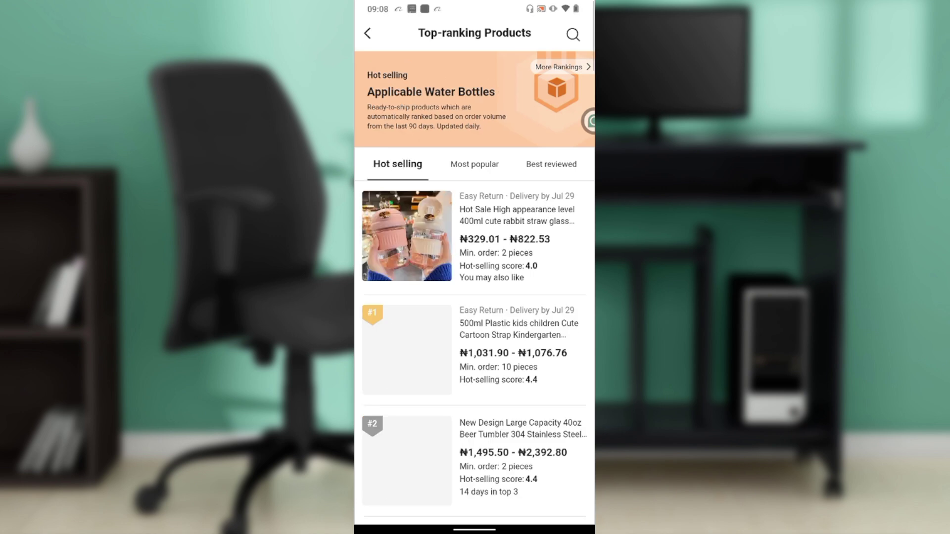
{"action": "left_click", "coordinate": [476, 236]}
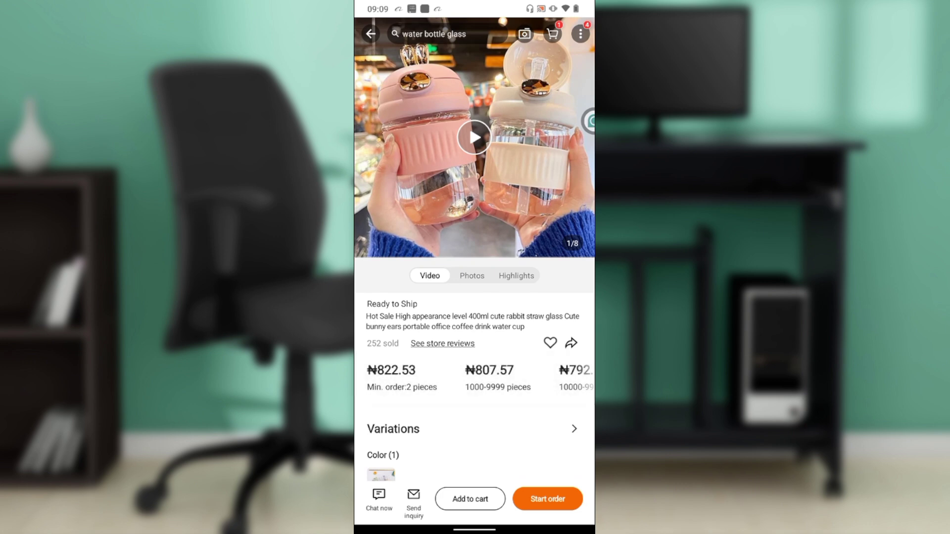
Set the 400ml variation quantity to 1 and add the bottle to the cart
{"action": "left_click", "coordinate": [471, 429]}
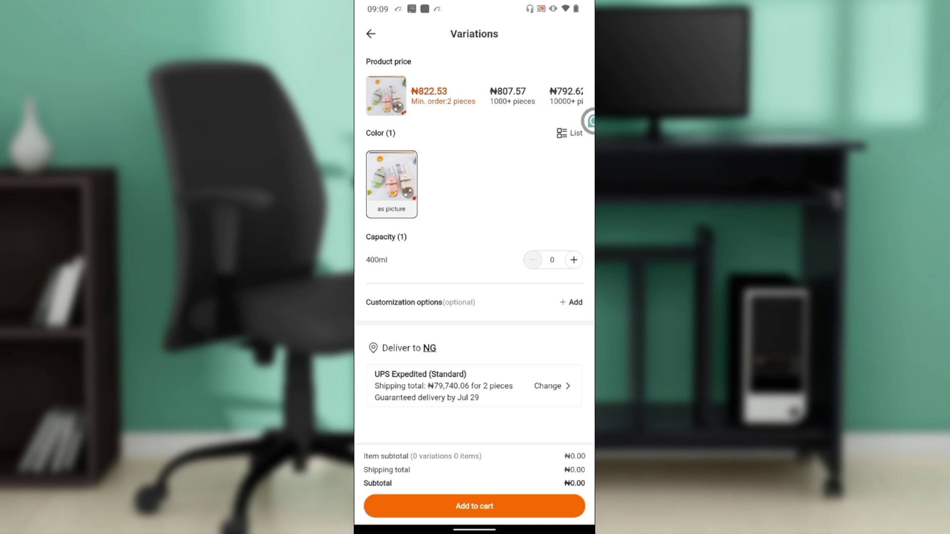
{"action": "left_click", "coordinate": [475, 506]}
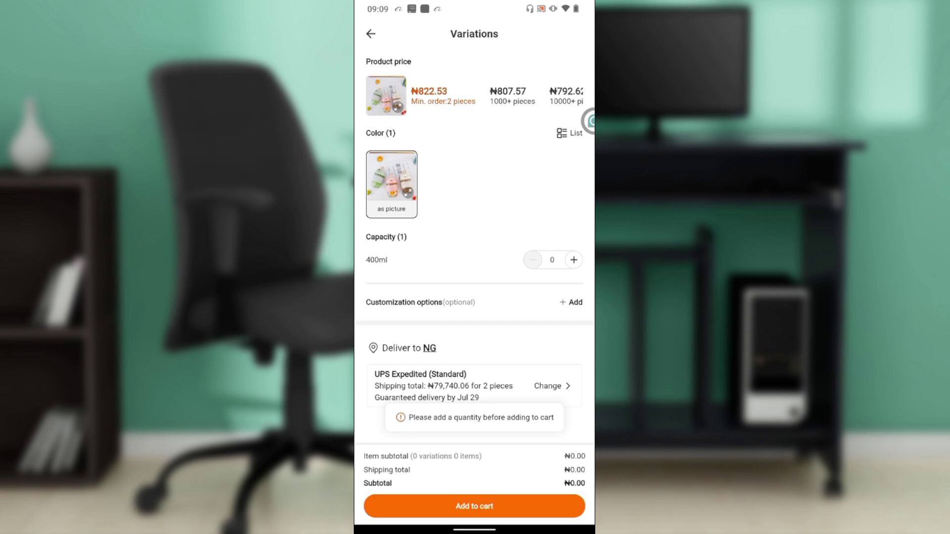
{"action": "left_click", "coordinate": [573, 260]}
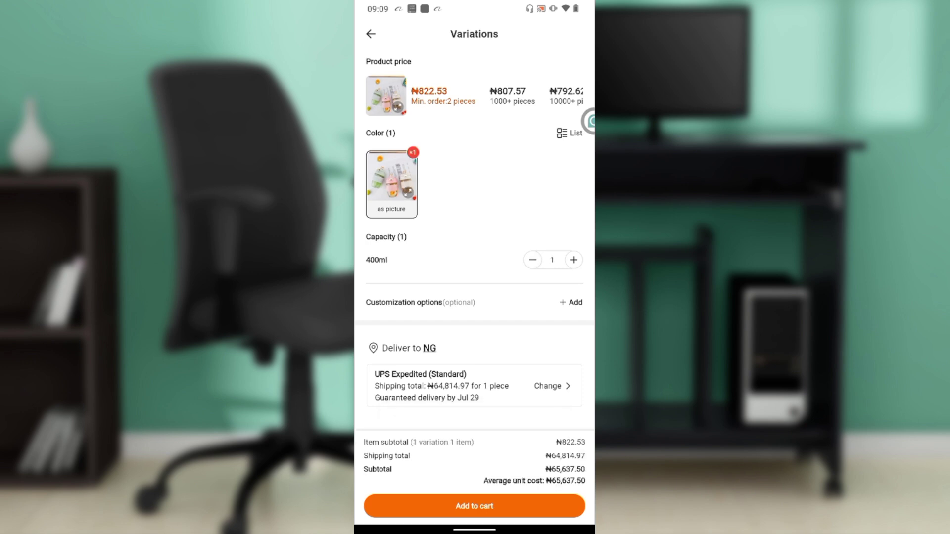
{"action": "left_click", "coordinate": [474, 506]}
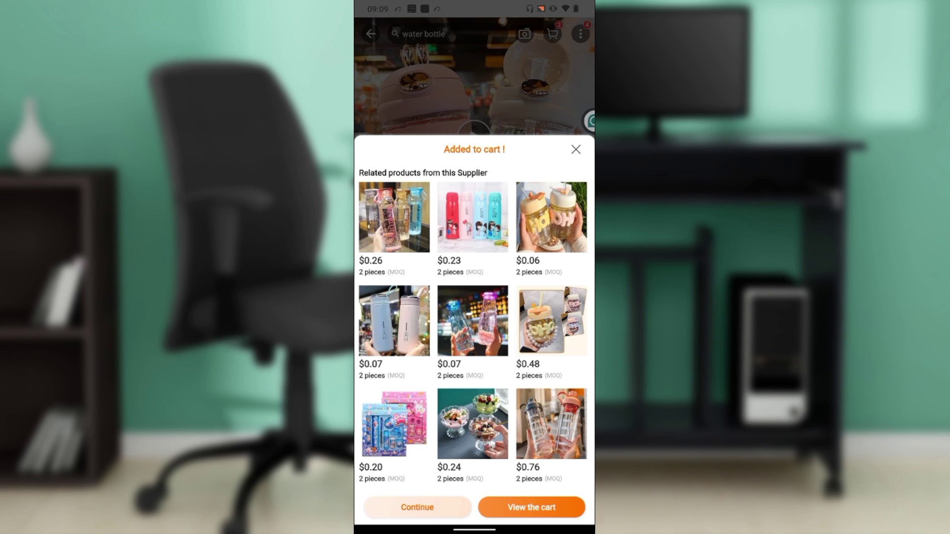
Choose View the cart from the Added to cart dialog
{"action": "left_click", "coordinate": [532, 507]}
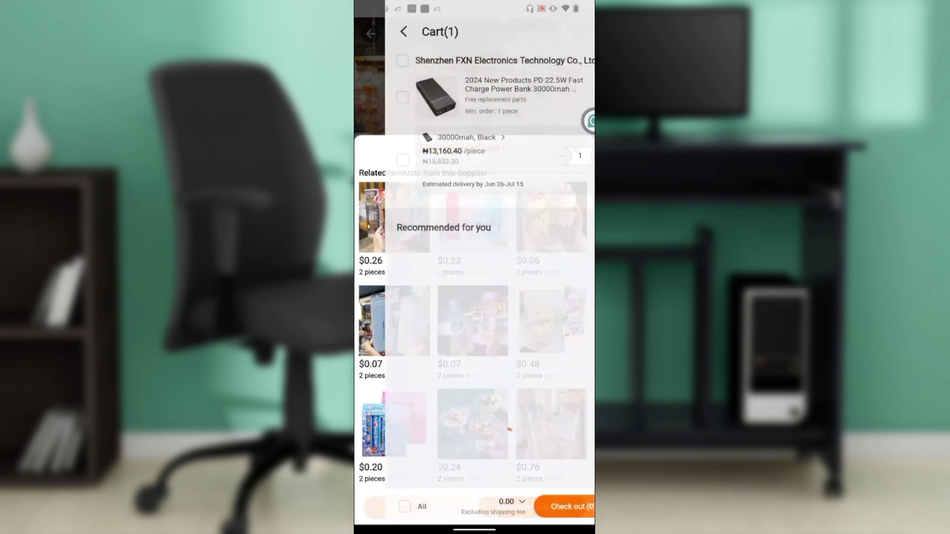